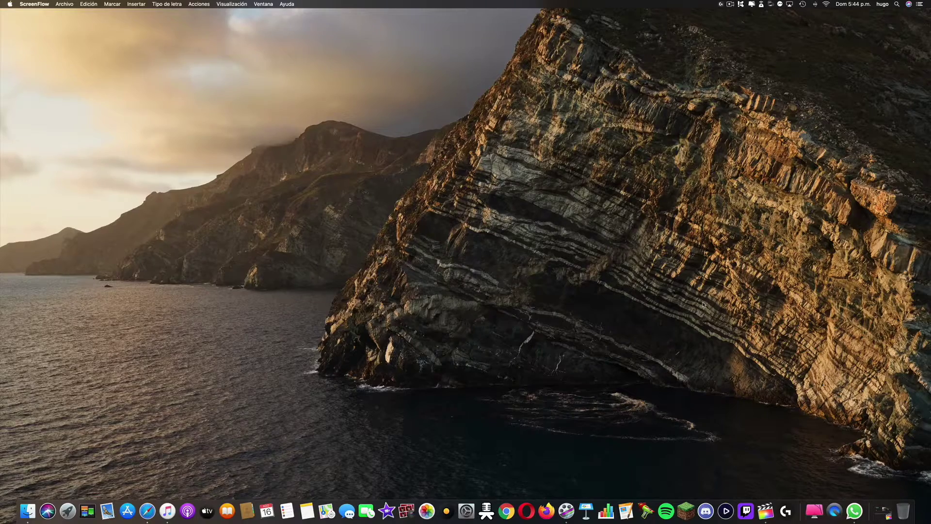
Step: Open Logitech G HUB and review the G915 keyboard's LIGHTSYNC presets, freestyle colours and animations, ending on the presets
{"action": "left_click", "coordinate": [789, 512]}
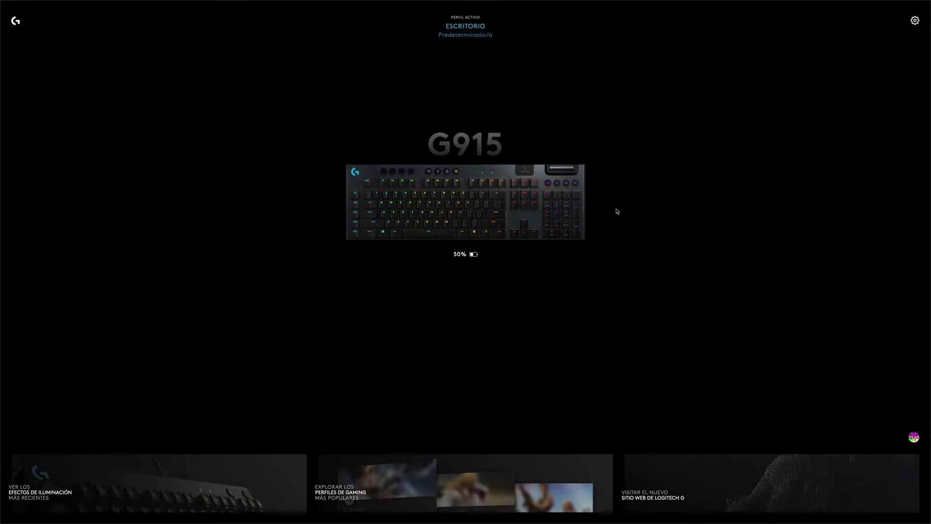
{"action": "left_click", "coordinate": [474, 201]}
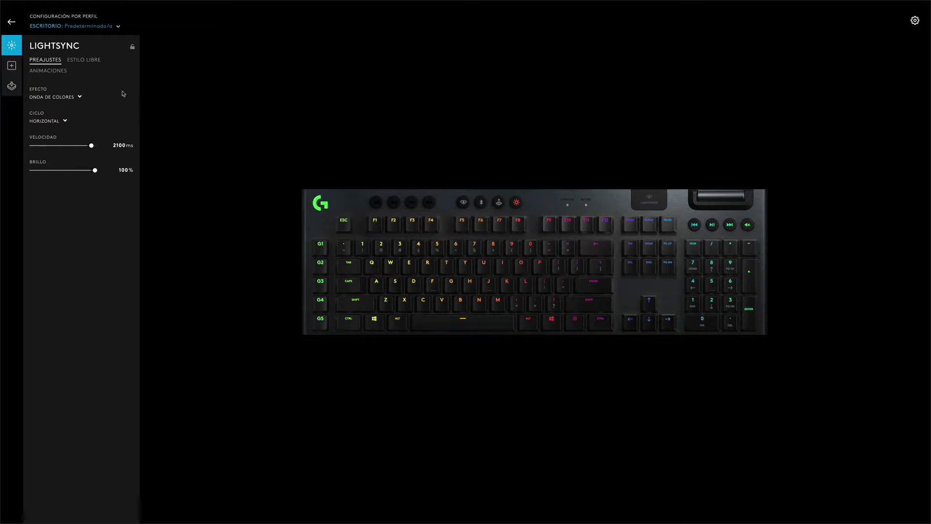
{"action": "left_click", "coordinate": [87, 61]}
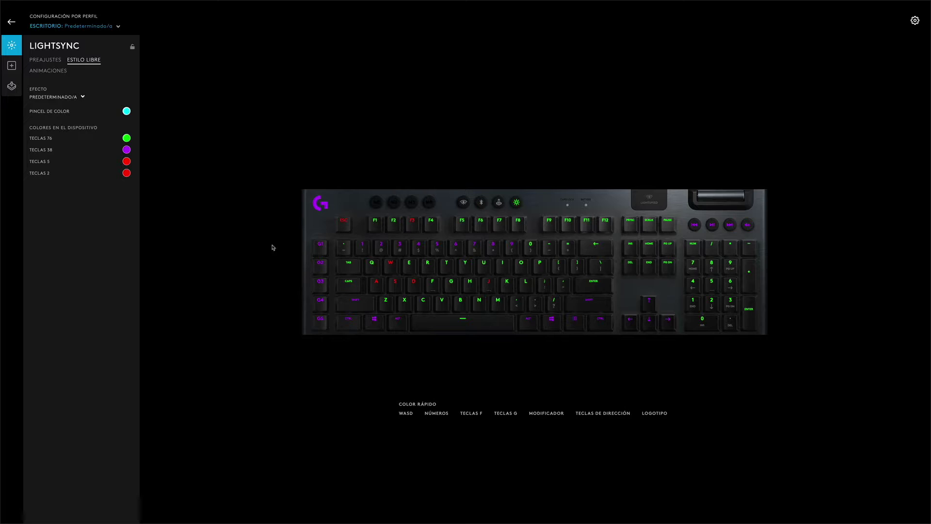
{"action": "left_click", "coordinate": [62, 73]}
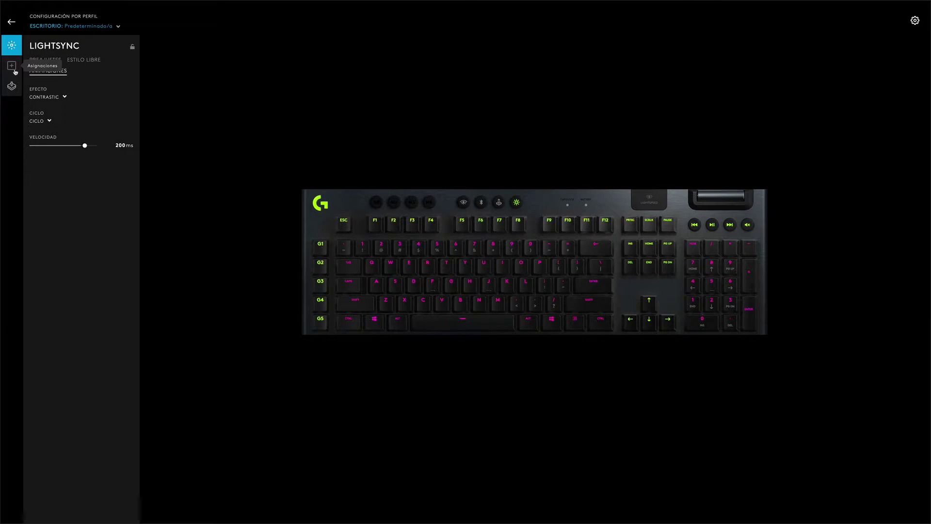
{"action": "left_click", "coordinate": [49, 60]}
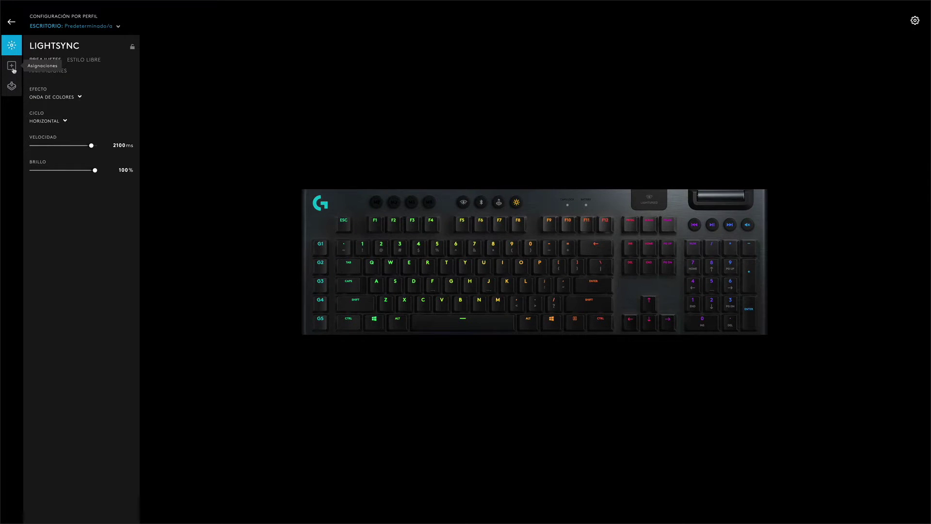
Step: Review the keyboard's command assignments and compare the G-key functions in modes M1, M2 and M3, returning to M1
{"action": "left_click", "coordinate": [12, 66]}
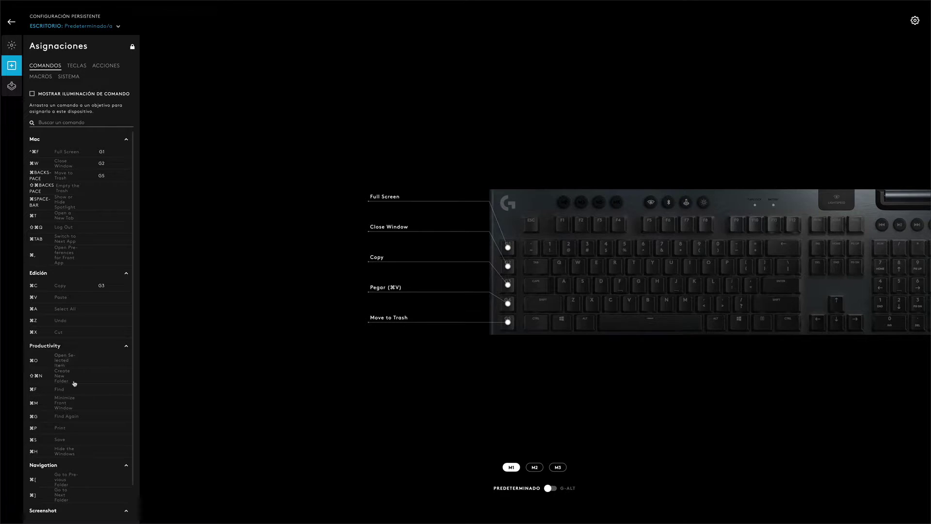
{"action": "scroll", "coordinate": [101, 410], "scroll_direction": "down", "scroll_amount": 1}
{"action": "scroll", "coordinate": [101, 410], "scroll_direction": "up", "scroll_amount": 1}
{"action": "left_click", "coordinate": [536, 470]}
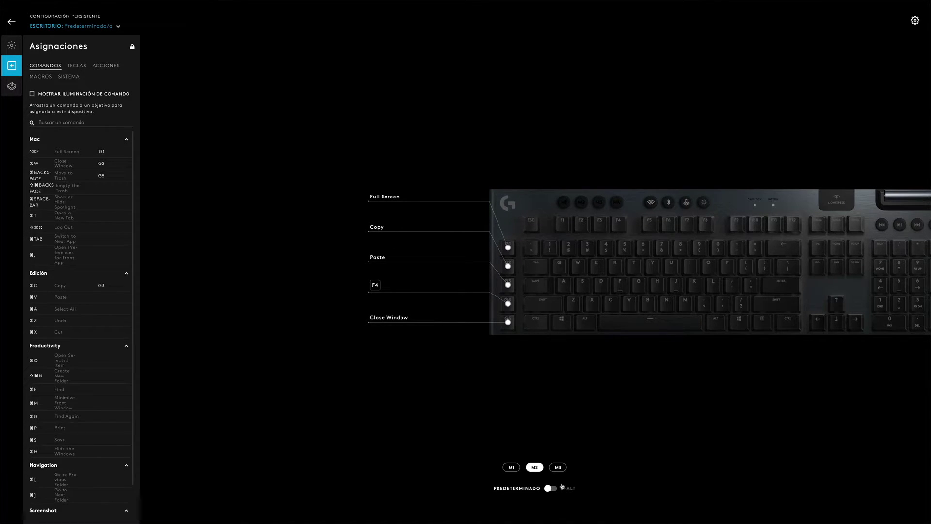
{"action": "left_click", "coordinate": [558, 468]}
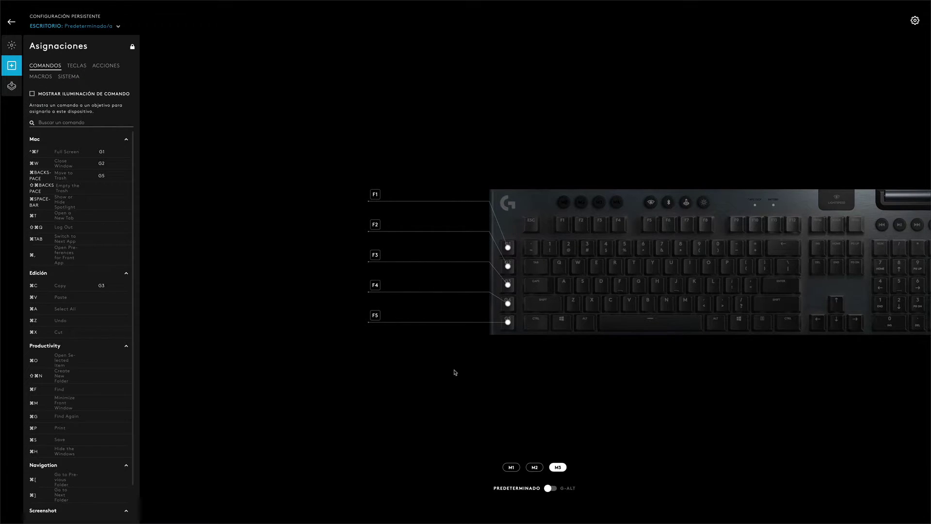
{"action": "left_click", "coordinate": [511, 469]}
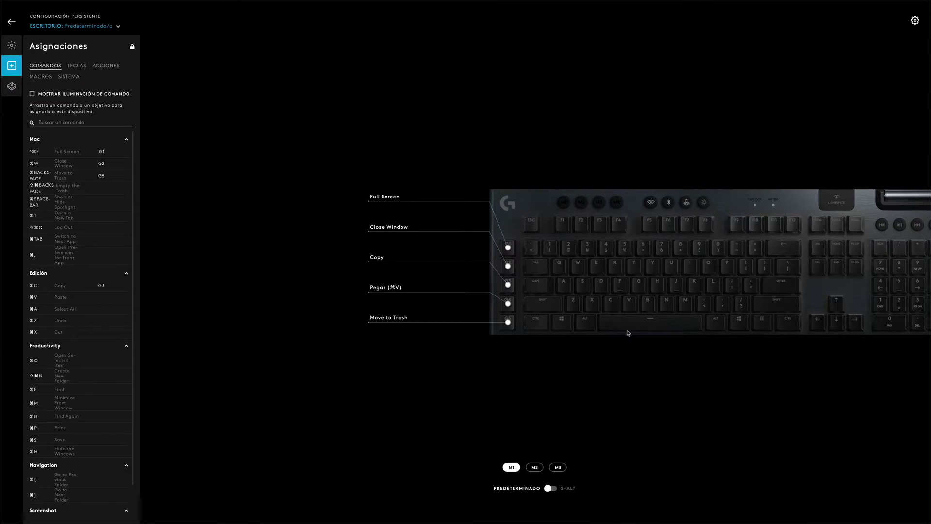
Step: Look through the key, action, macro and system categories that can be assigned to the G-keys
{"action": "left_click", "coordinate": [82, 67]}
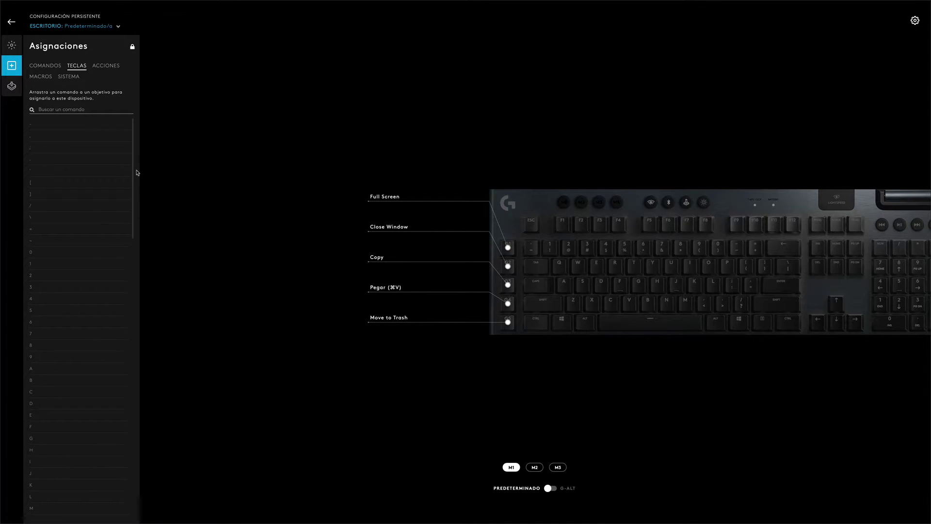
{"action": "left_click", "coordinate": [109, 71]}
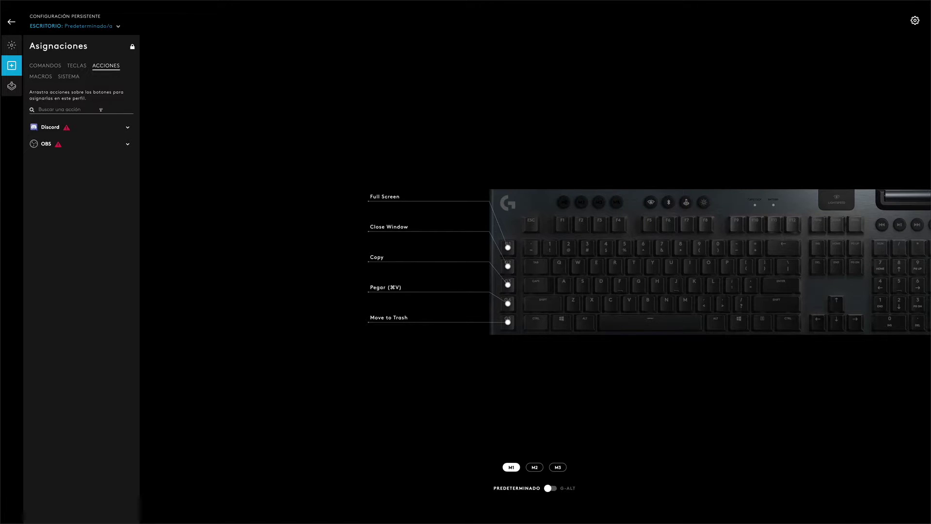
{"action": "left_click", "coordinate": [47, 82]}
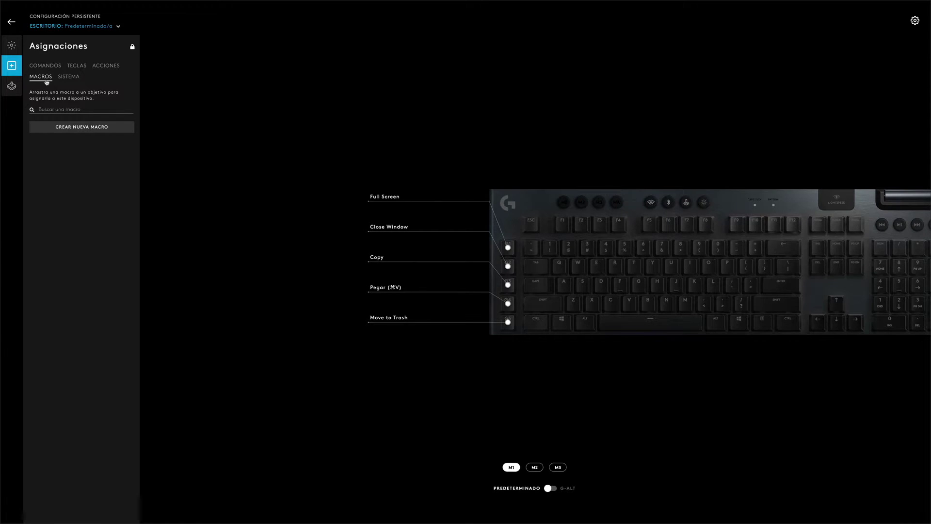
{"action": "left_click", "coordinate": [71, 80]}
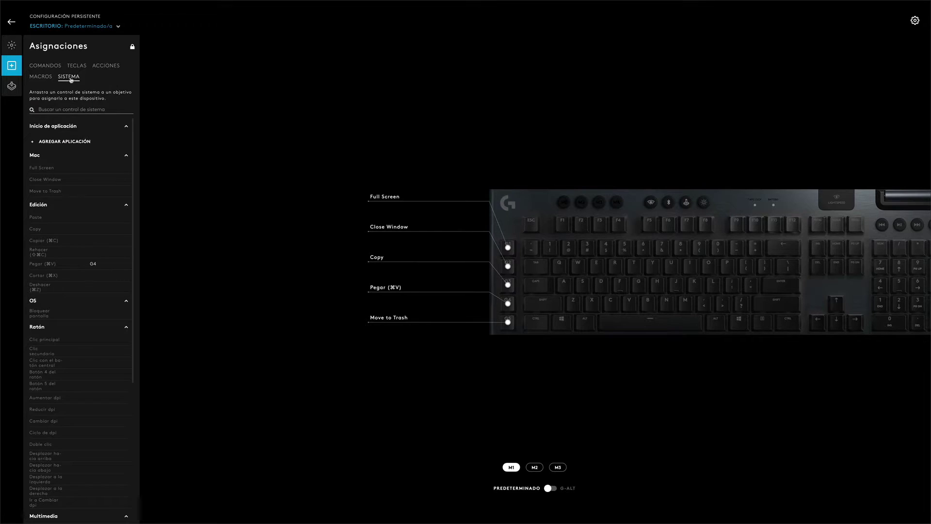
{"action": "scroll", "coordinate": [123, 275], "scroll_direction": "down", "scroll_amount": 3}
{"action": "scroll", "coordinate": [123, 276], "scroll_direction": "down", "scroll_amount": 1}
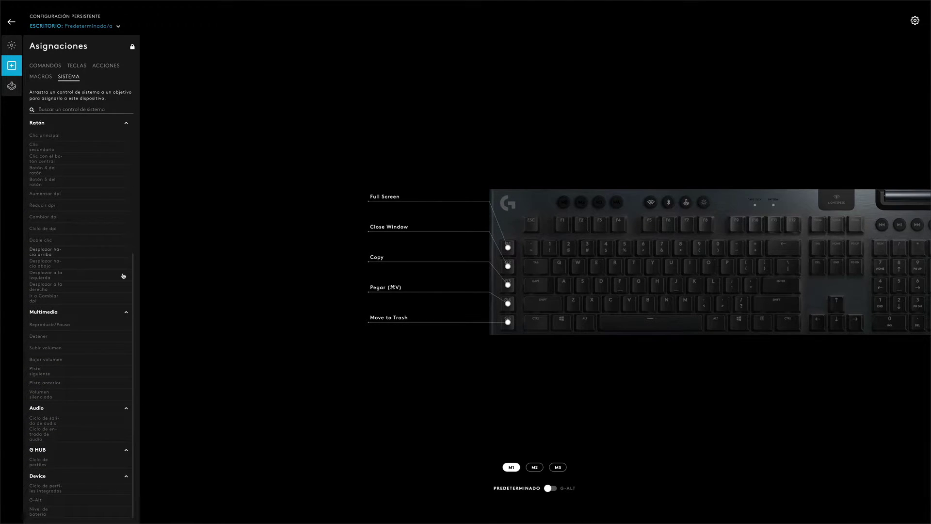
{"action": "scroll", "coordinate": [123, 276], "scroll_direction": "up", "scroll_amount": 7}
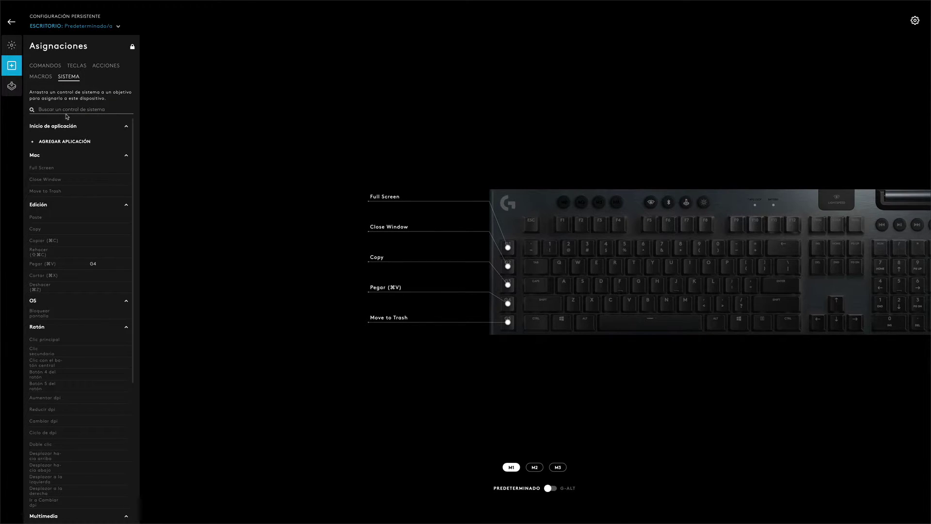
Step: Examine the keys disabled in game mode, and return to the G915's lighting settings
{"action": "left_click", "coordinate": [14, 88]}
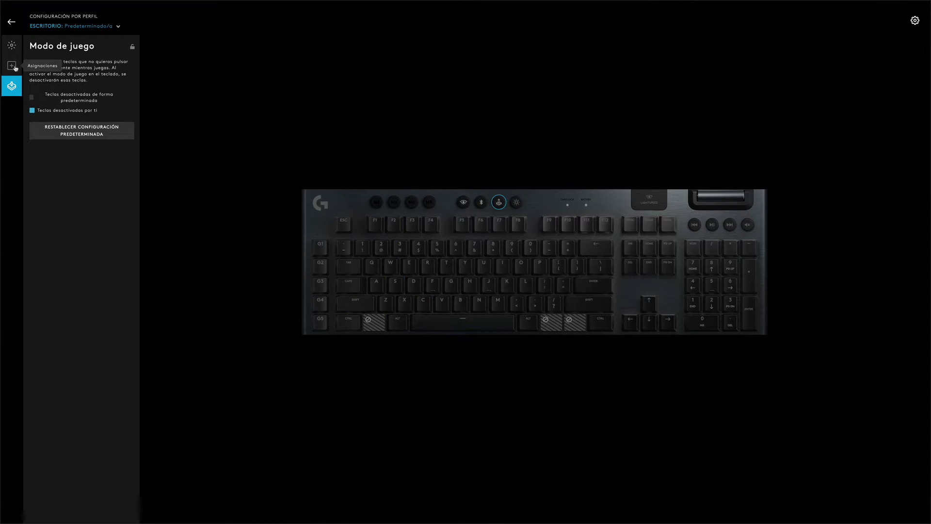
{"action": "left_click", "coordinate": [12, 23]}
{"action": "left_click", "coordinate": [442, 198]}
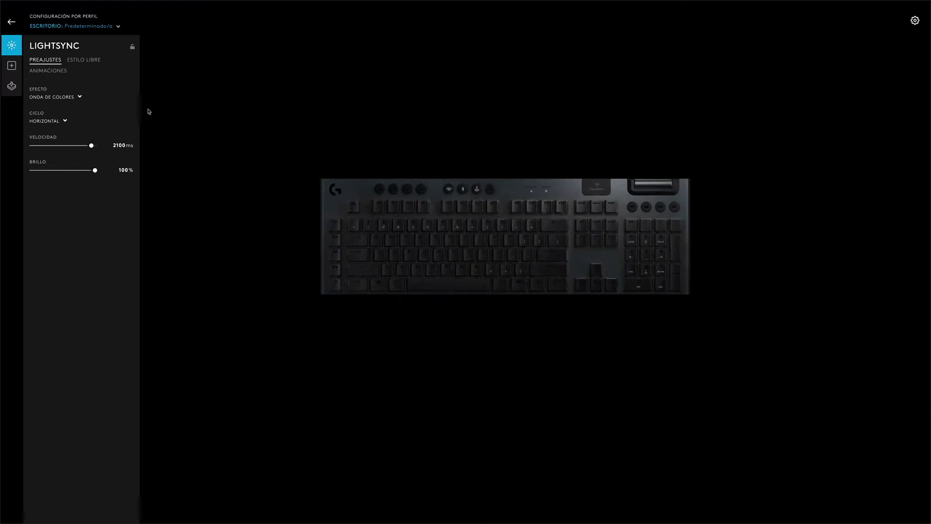
Step: Check the keyboard's available profiles and view the games and applications they belong to, returning to the home screen
{"action": "left_click", "coordinate": [119, 28]}
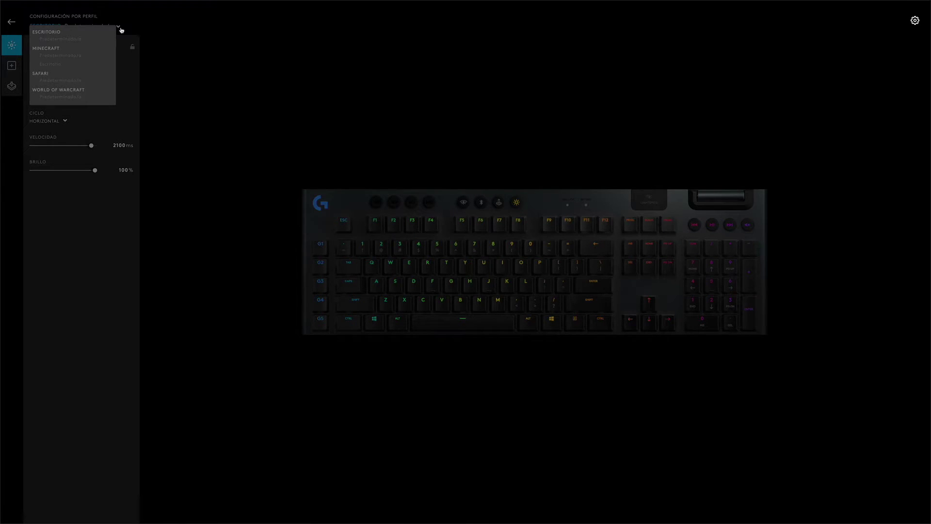
{"action": "left_click", "coordinate": [182, 52]}
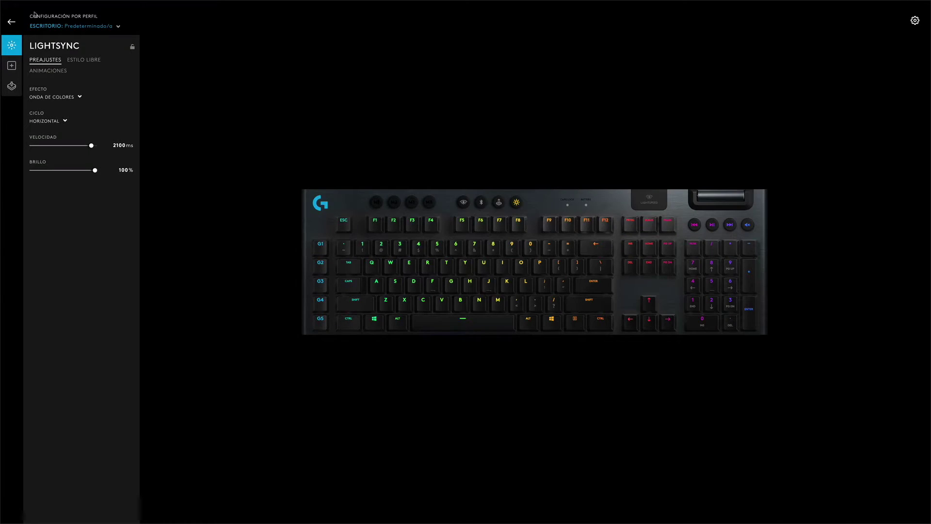
{"action": "left_click", "coordinate": [14, 21]}
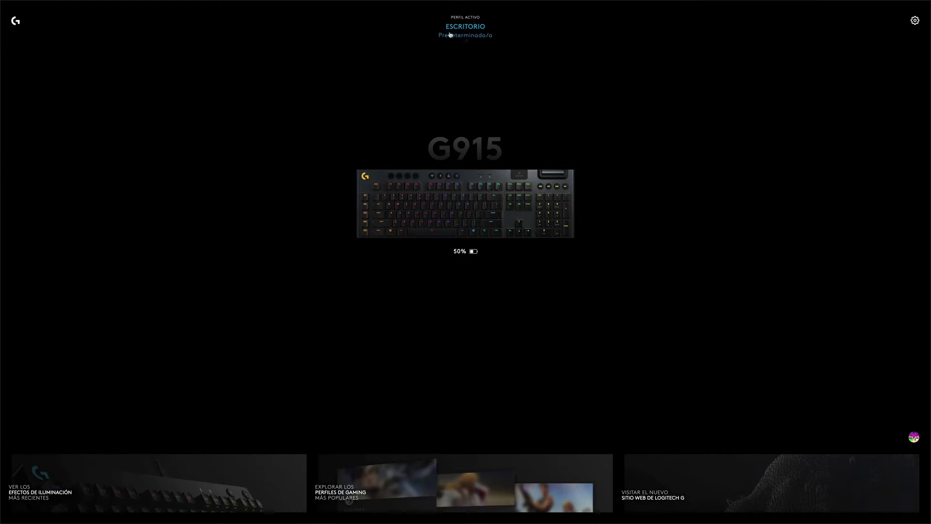
{"action": "left_click", "coordinate": [465, 26]}
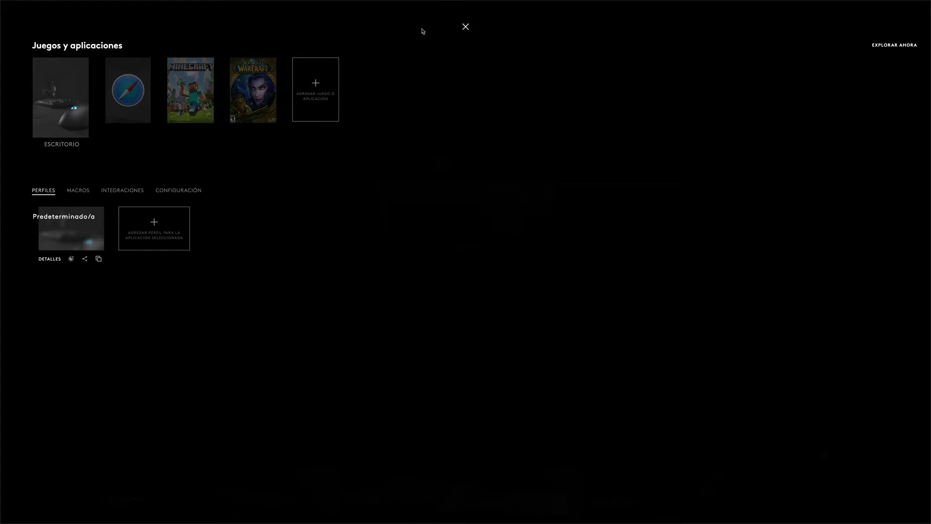
{"action": "left_click", "coordinate": [466, 27]}
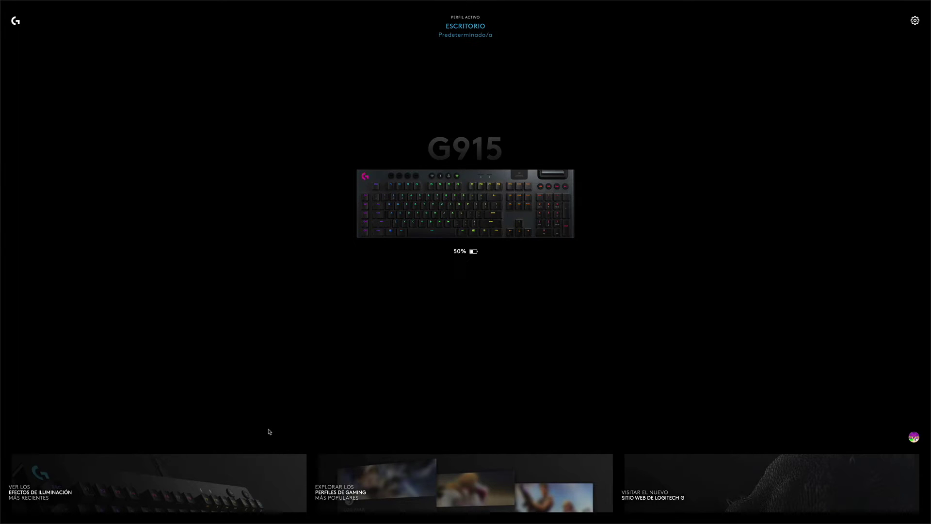
Step: Browse the most recent community lighting effects for Logitech keyboards and mice through to the end of the list
{"action": "left_click", "coordinate": [254, 475]}
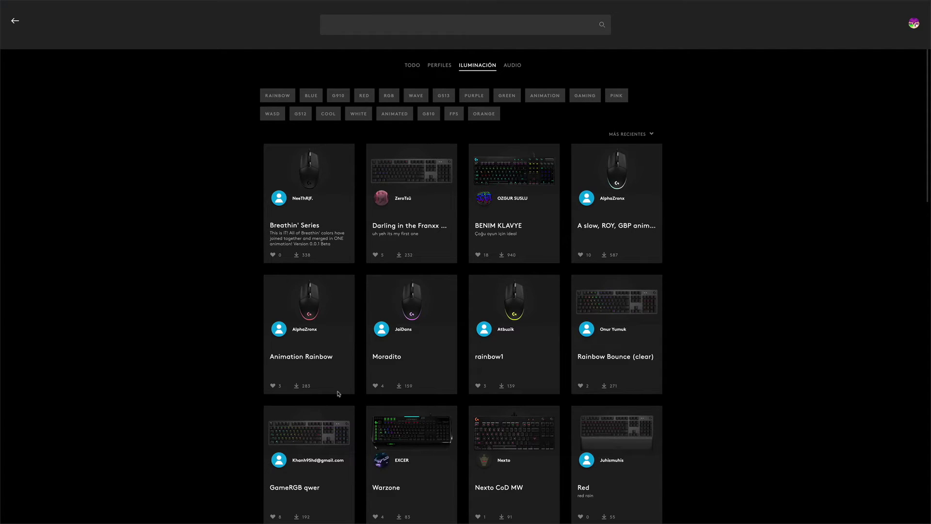
{"action": "scroll", "coordinate": [345, 403], "scroll_direction": "down", "scroll_amount": 1}
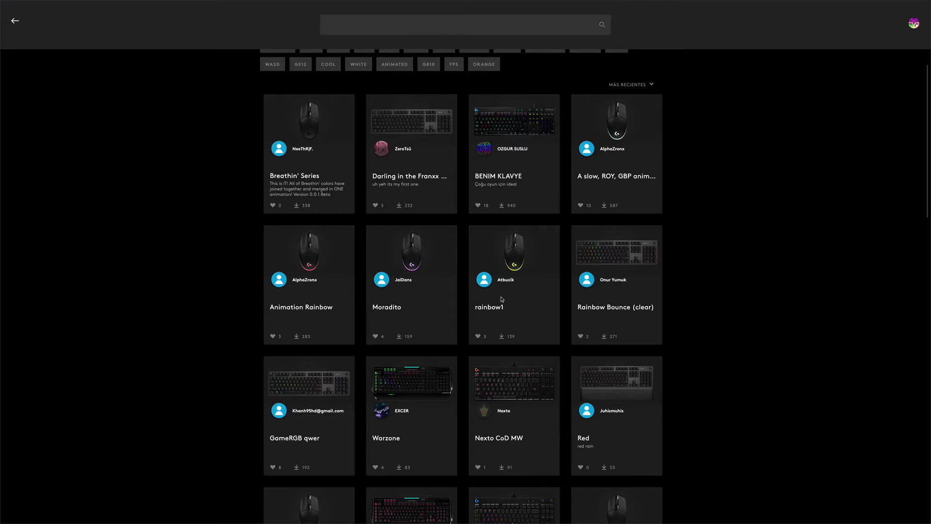
{"action": "scroll", "coordinate": [548, 324], "scroll_direction": "down", "scroll_amount": 1}
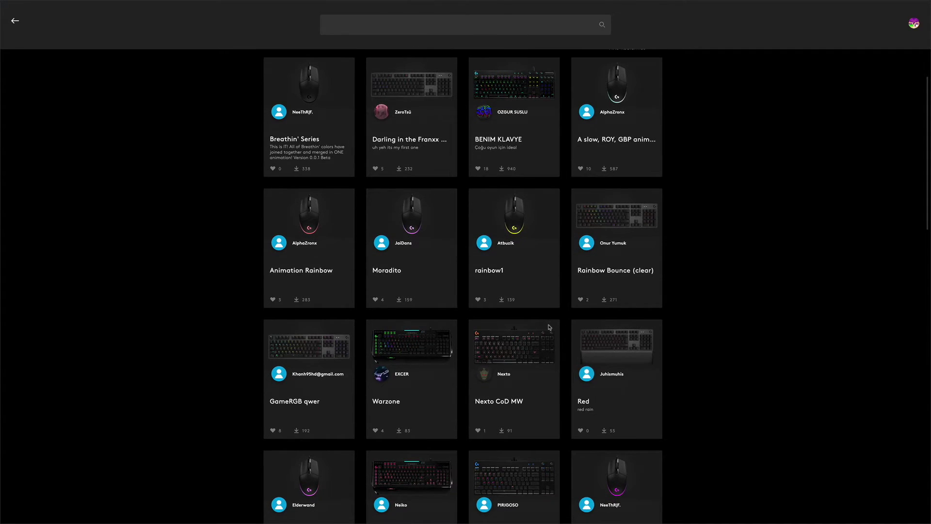
{"action": "scroll", "coordinate": [549, 327], "scroll_direction": "down", "scroll_amount": 1}
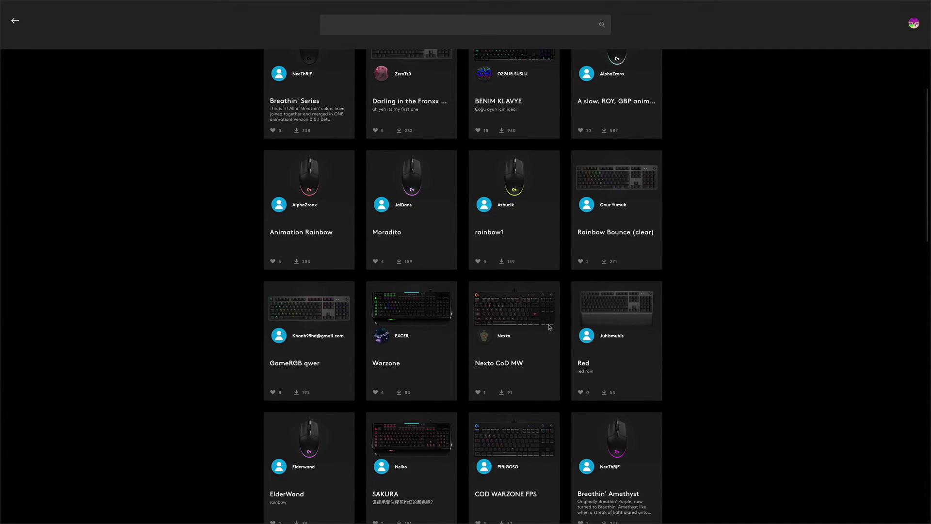
{"action": "scroll", "coordinate": [550, 327], "scroll_direction": "down", "scroll_amount": 1}
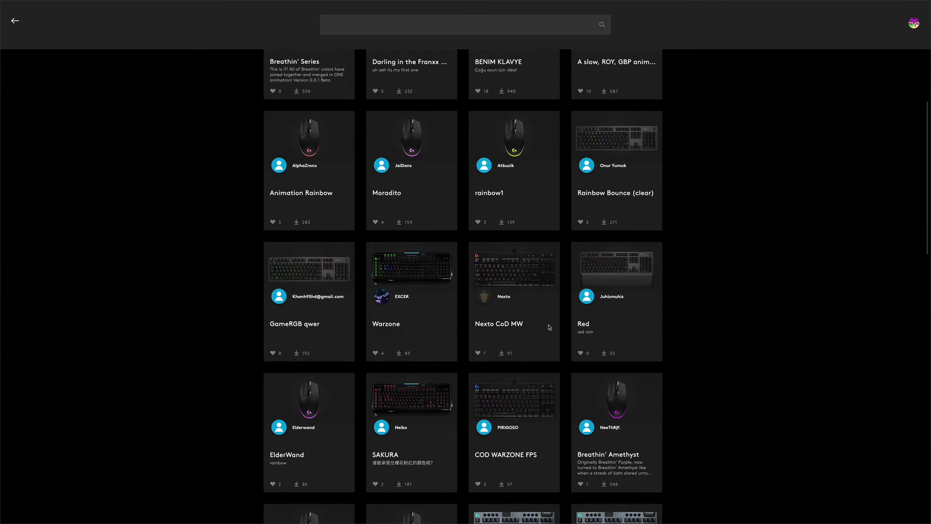
{"action": "scroll", "coordinate": [549, 328], "scroll_direction": "down", "scroll_amount": 1}
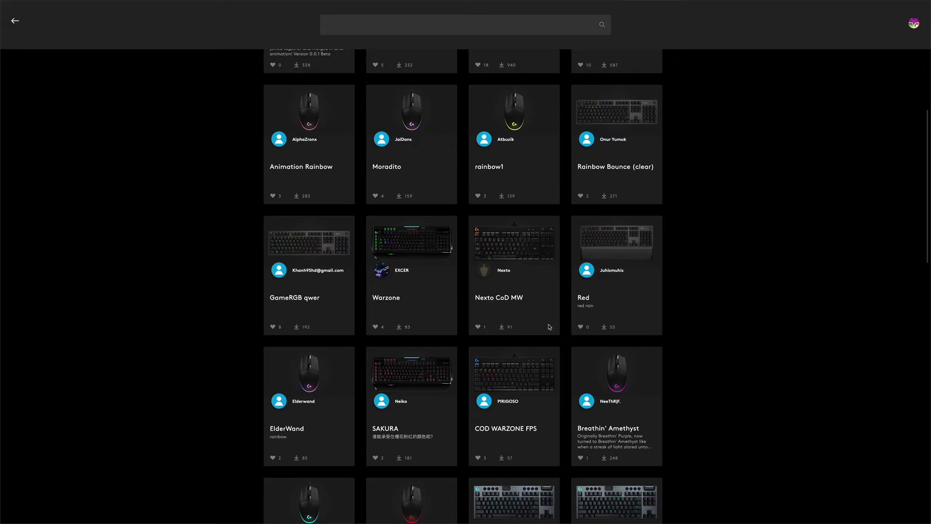
{"action": "scroll", "coordinate": [549, 328], "scroll_direction": "down", "scroll_amount": 1}
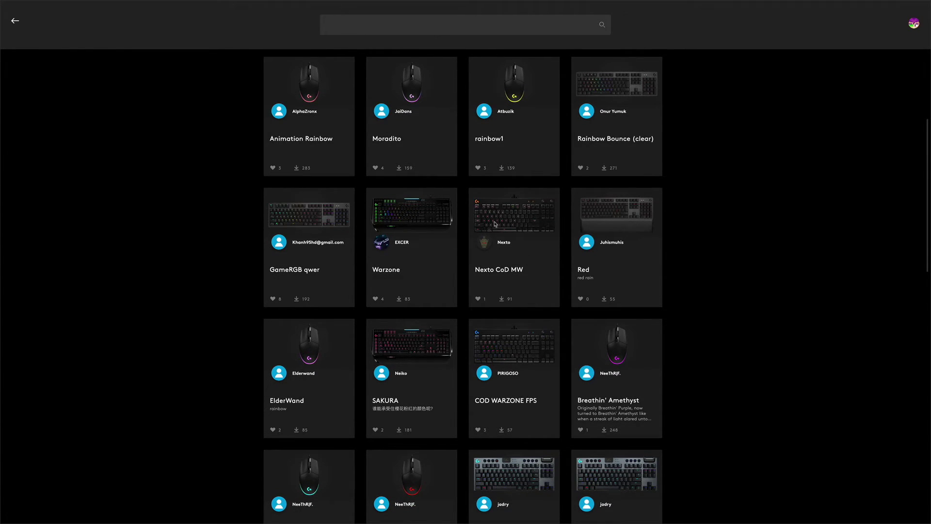
{"action": "scroll", "coordinate": [542, 350], "scroll_direction": "down", "scroll_amount": 3}
{"action": "scroll", "coordinate": [539, 350], "scroll_direction": "down", "scroll_amount": 3}
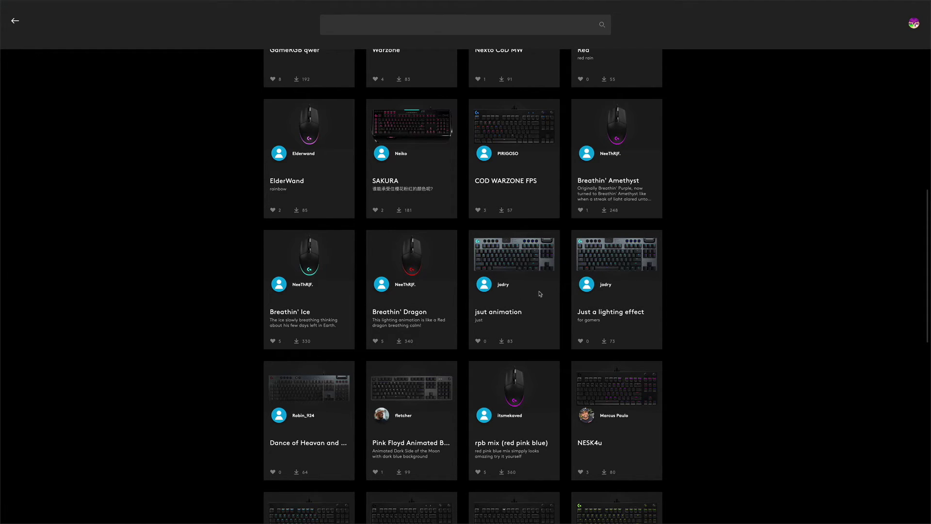
{"action": "scroll", "coordinate": [540, 294], "scroll_direction": "down", "scroll_amount": 2}
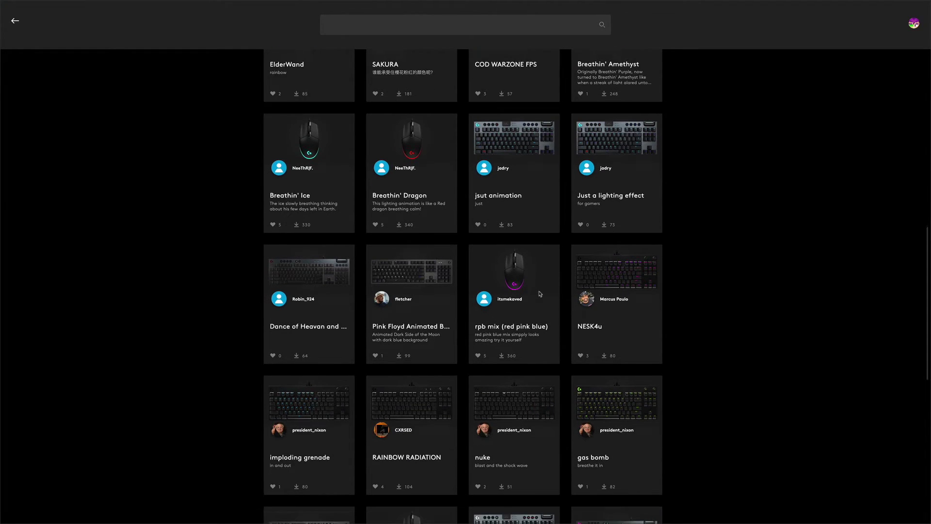
{"action": "scroll", "coordinate": [540, 293], "scroll_direction": "down", "scroll_amount": 1}
{"action": "scroll", "coordinate": [540, 294], "scroll_direction": "down", "scroll_amount": 2}
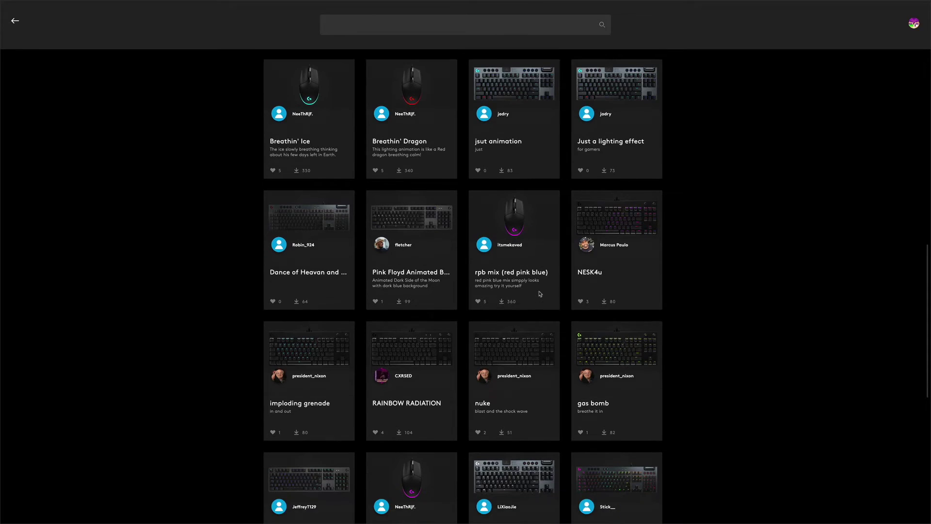
{"action": "scroll", "coordinate": [540, 294], "scroll_direction": "down", "scroll_amount": 3}
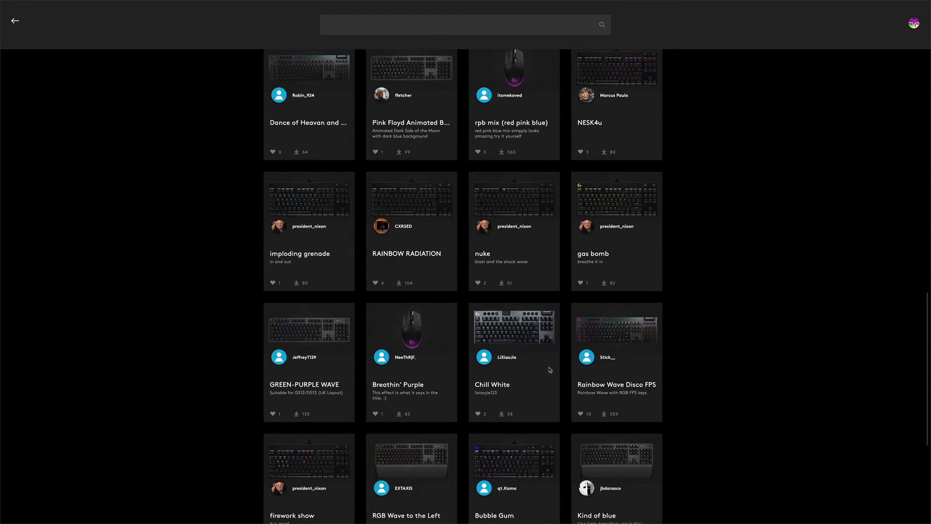
{"action": "scroll", "coordinate": [560, 367], "scroll_direction": "down", "scroll_amount": 3}
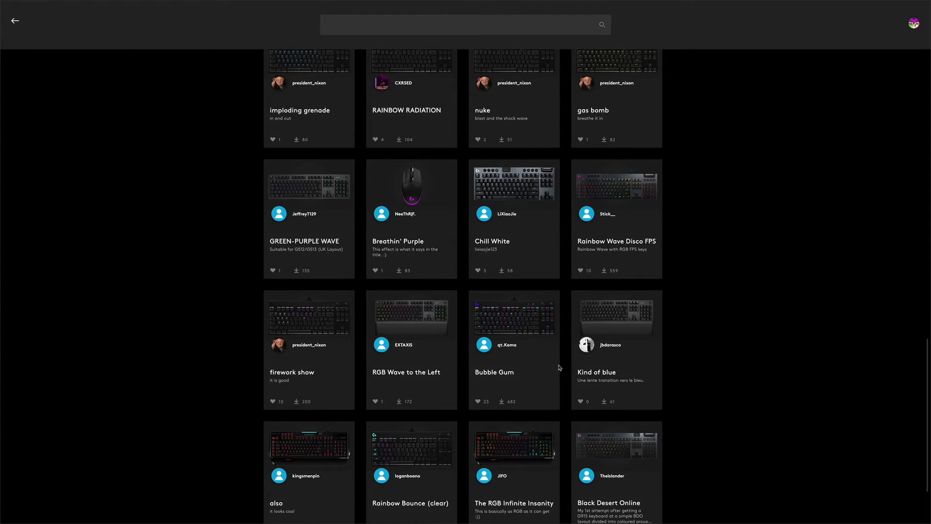
{"action": "scroll", "coordinate": [560, 368], "scroll_direction": "down", "scroll_amount": 1}
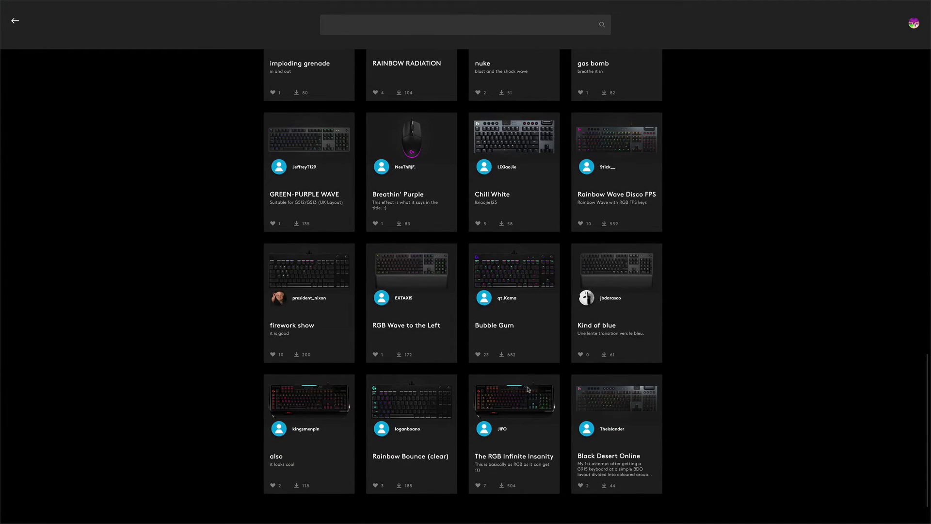
Step: Finish viewing the most recent lighting effects and go back to the community content overview
{"action": "scroll", "coordinate": [495, 425], "scroll_direction": "down", "scroll_amount": 1}
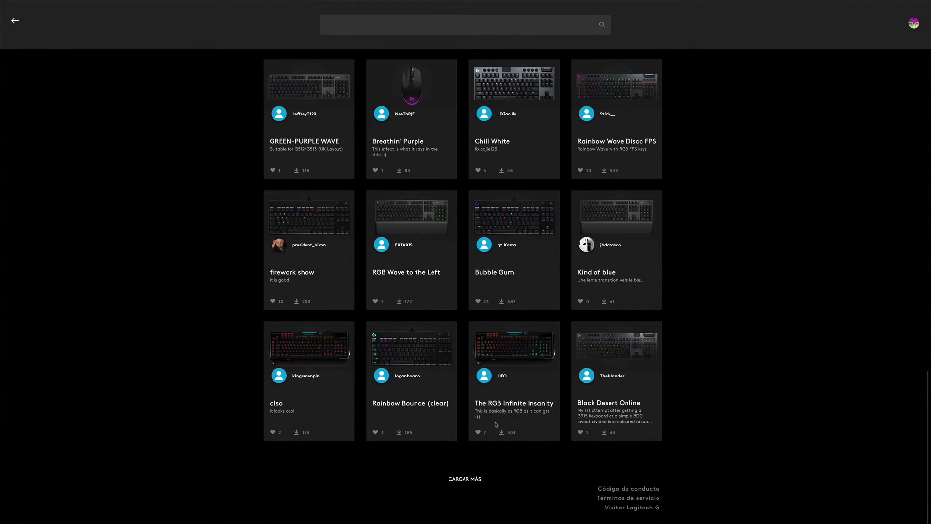
{"action": "scroll", "coordinate": [557, 413], "scroll_direction": "up", "scroll_amount": 6}
{"action": "scroll", "coordinate": [558, 413], "scroll_direction": "up", "scroll_amount": 15}
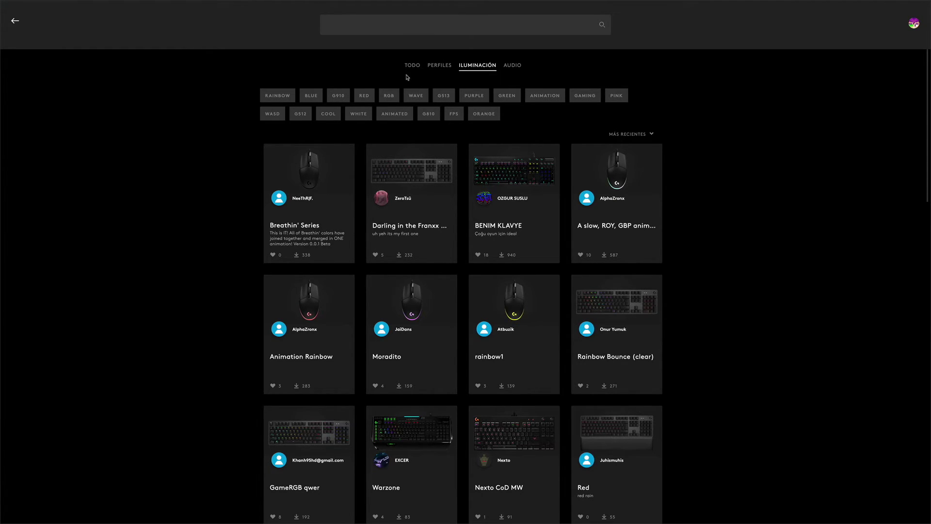
{"action": "left_click", "coordinate": [15, 22]}
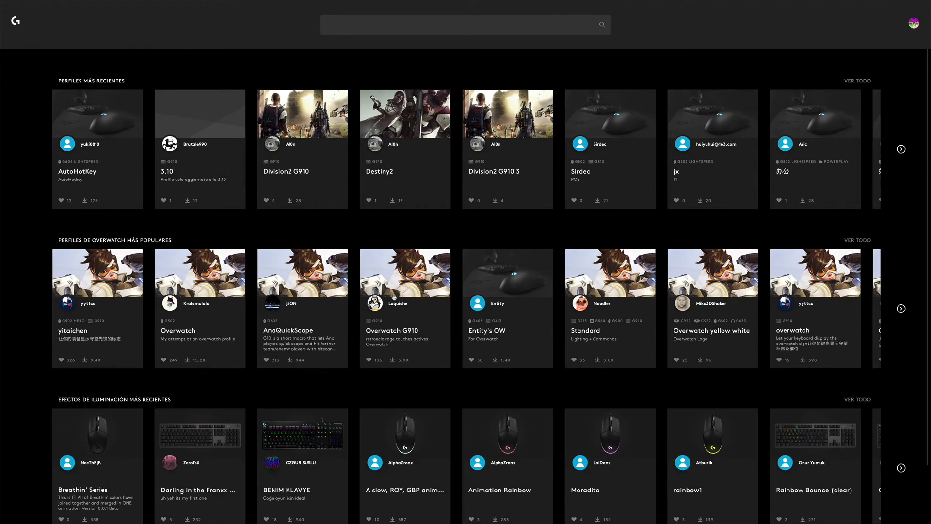
Step: Look through the overview's community profiles, lighting effects, PRO equalizers and Blue VOICE presets, and return to the home screen
{"action": "scroll", "coordinate": [394, 297], "scroll_direction": "down", "scroll_amount": 2}
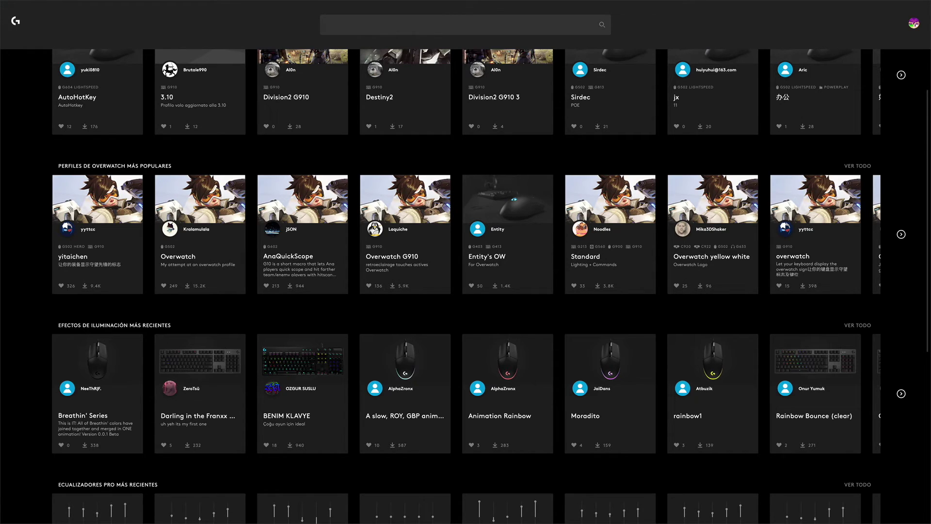
{"action": "scroll", "coordinate": [419, 248], "scroll_direction": "down", "scroll_amount": 6}
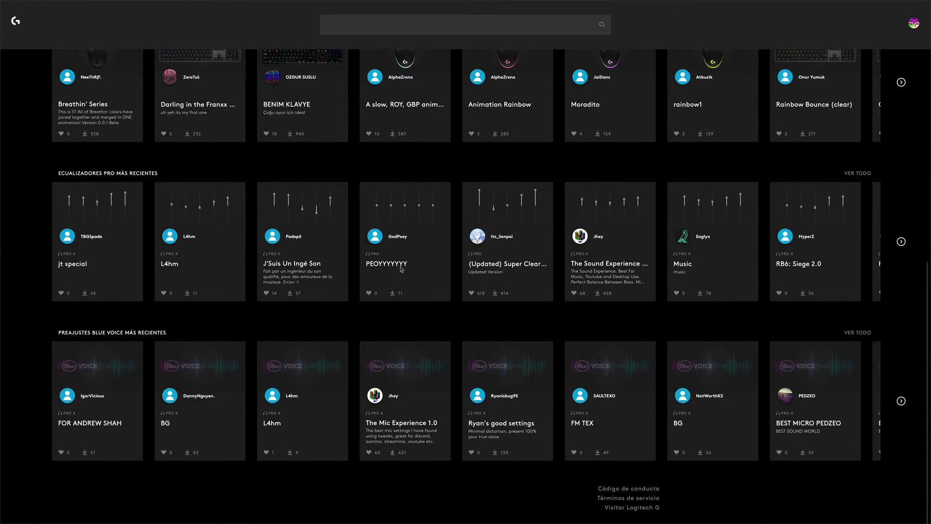
{"action": "scroll", "coordinate": [421, 350], "scroll_direction": "up", "scroll_amount": 8}
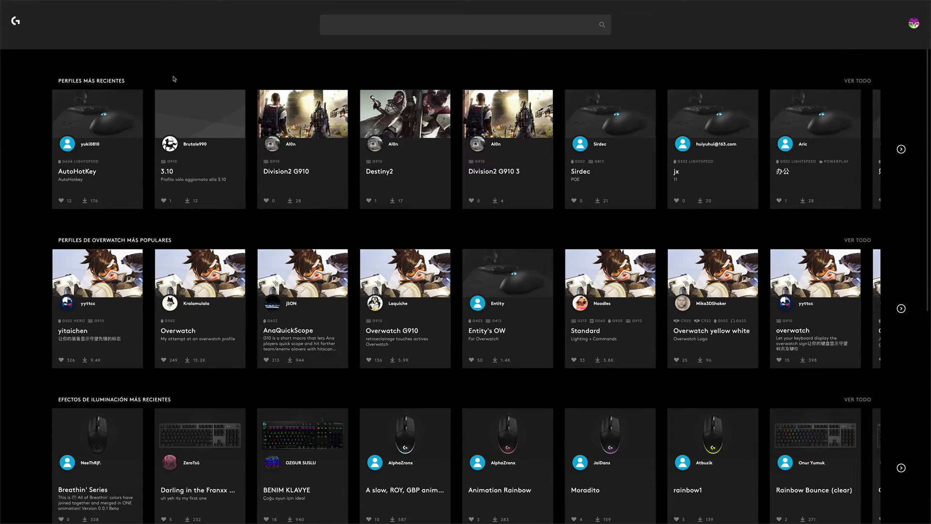
{"action": "left_click", "coordinate": [18, 21]}
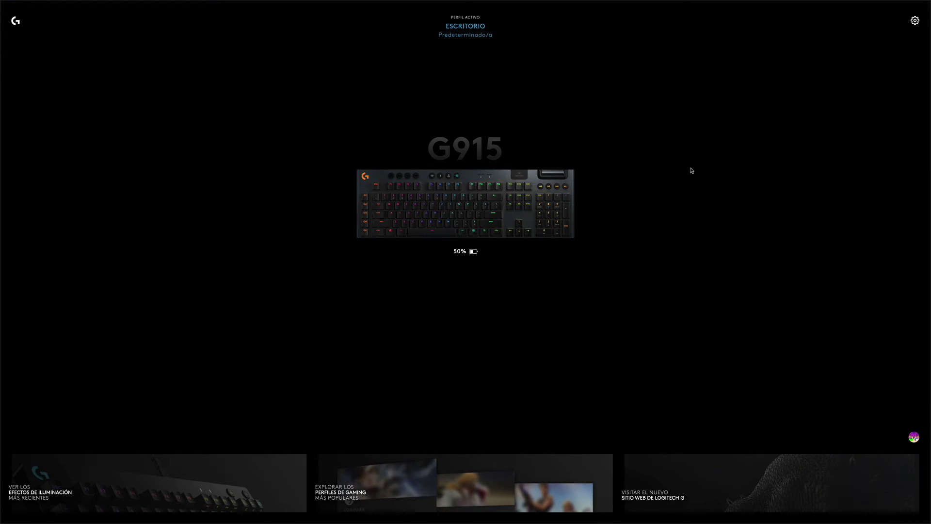
Step: View the general application settings, close them and quit the application
{"action": "left_click", "coordinate": [914, 21]}
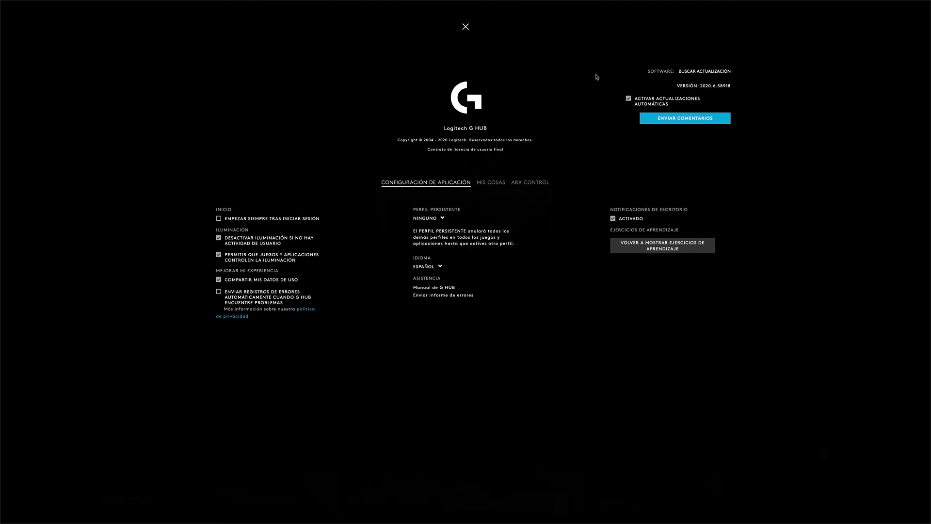
{"action": "left_click", "coordinate": [466, 26]}
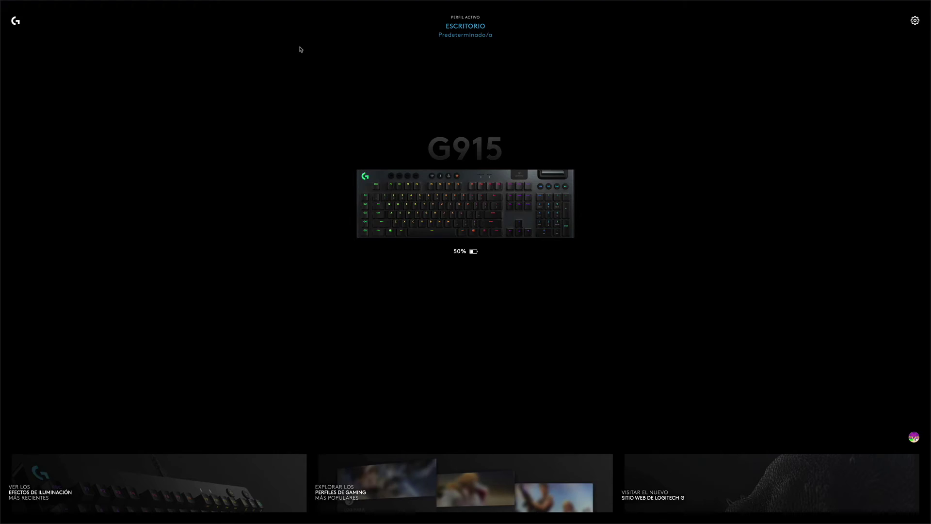
{"action": "key", "text": "super+q"}
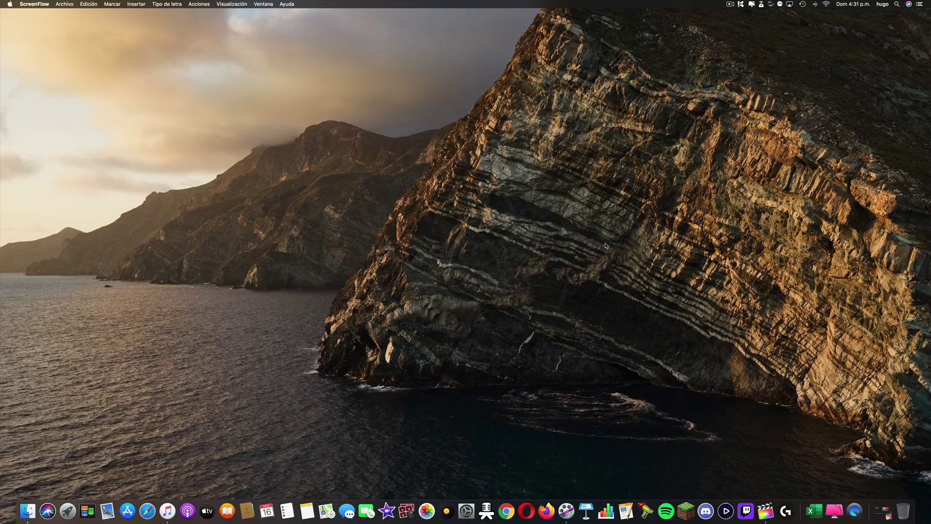
{"action": "left_click", "coordinate": [730, 4]}
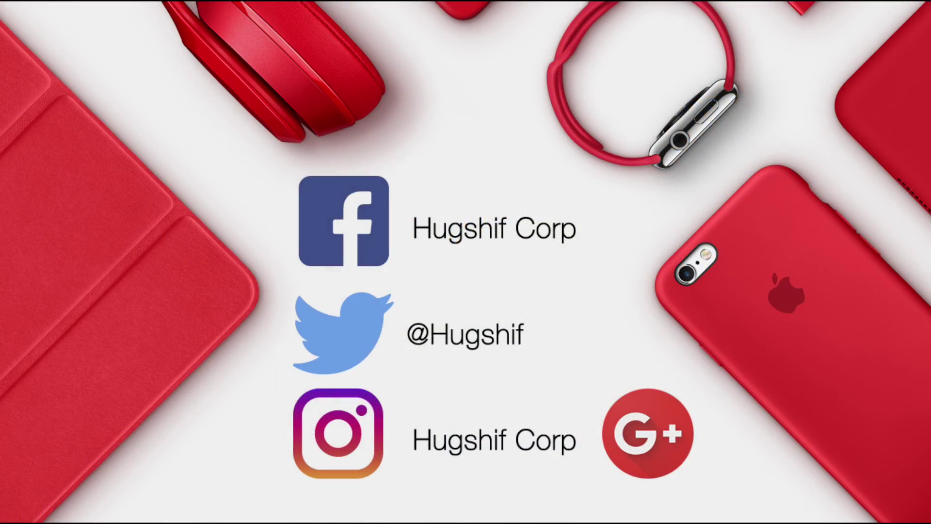